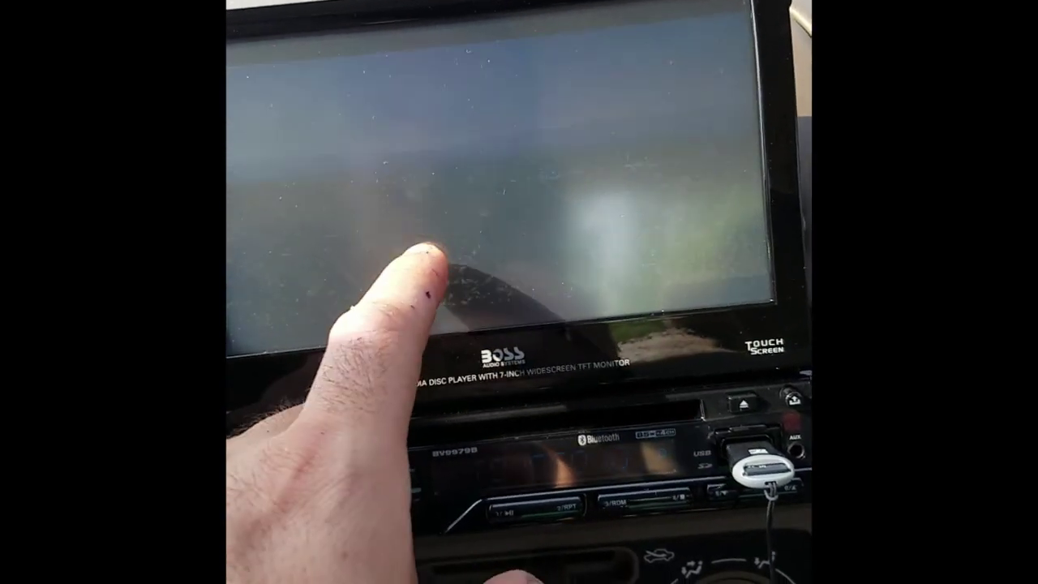
- Seek the music video to 00:00:57, raise the volume to 13, then lower it back to 04
click(425, 269)
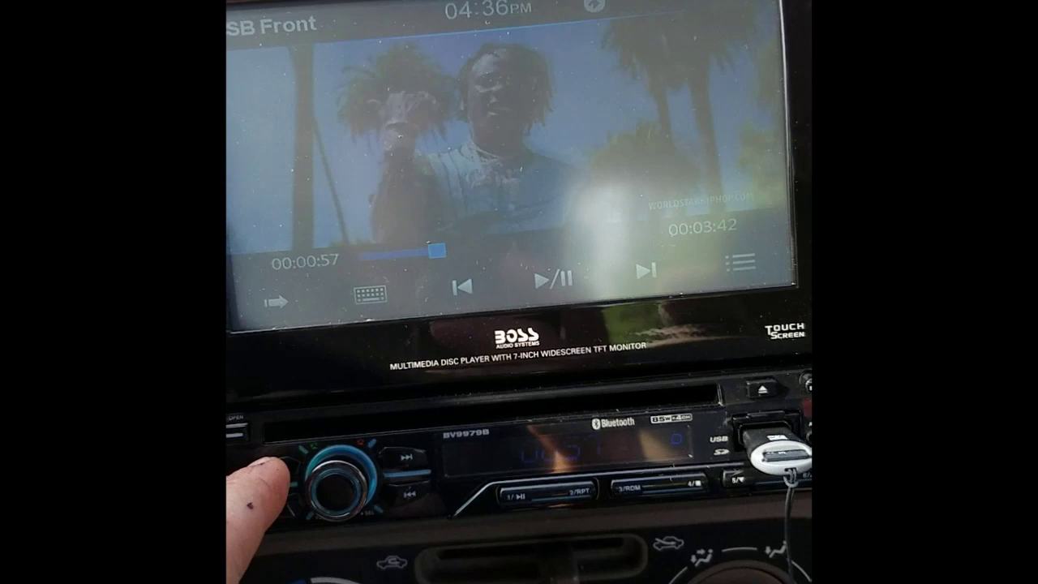
scroll(357, 470, up, 6)
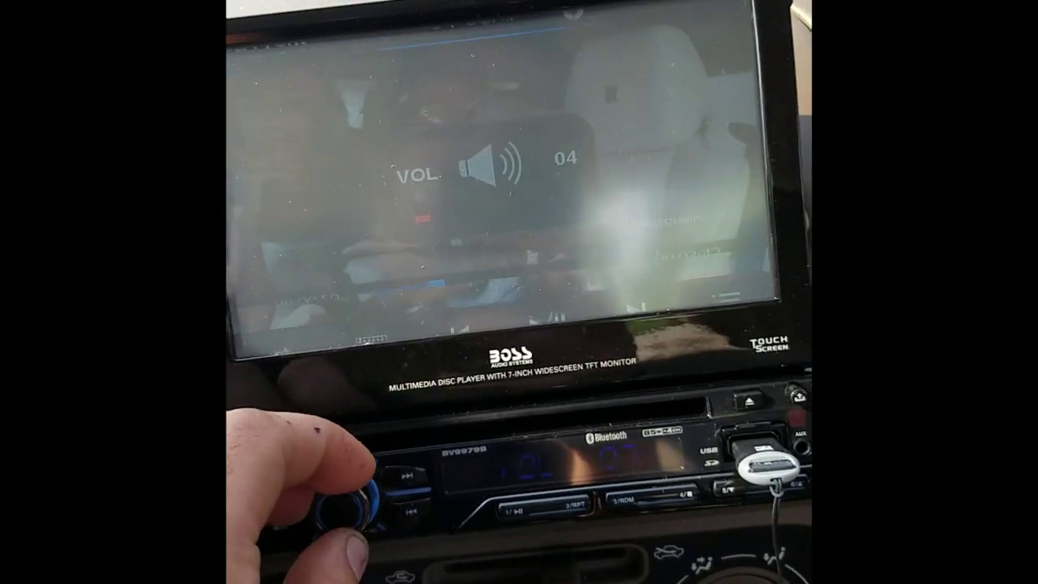
scroll(341, 511, up, 2)
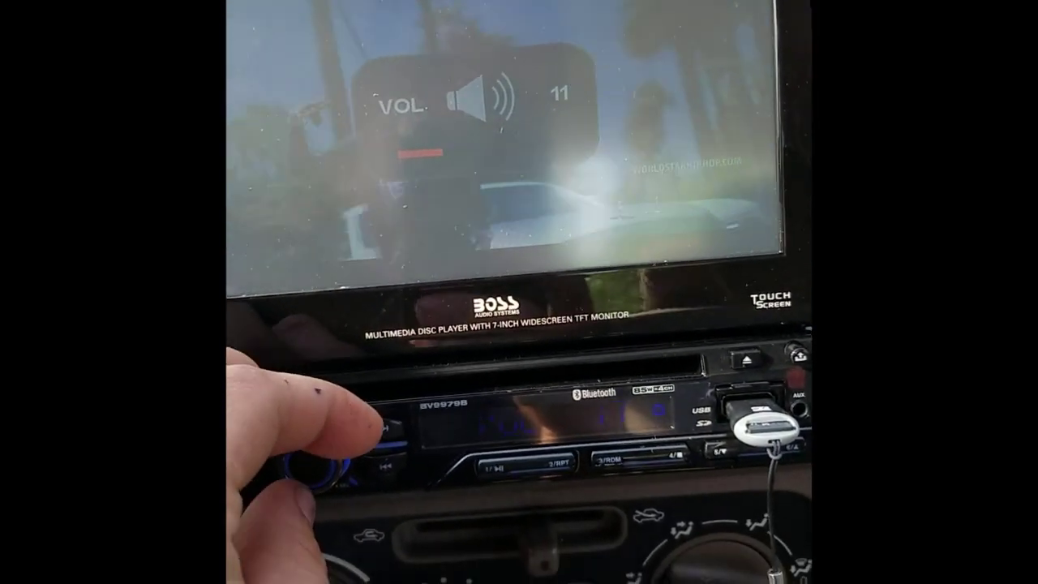
scroll(324, 466, up, 2)
scroll(317, 459, down, 1)
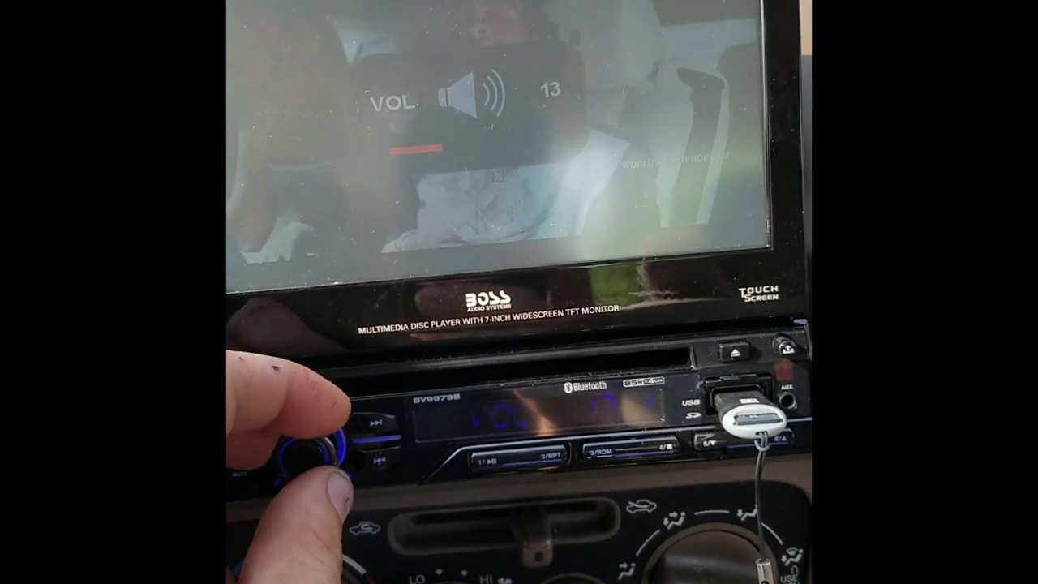
scroll(312, 455, down, 4)
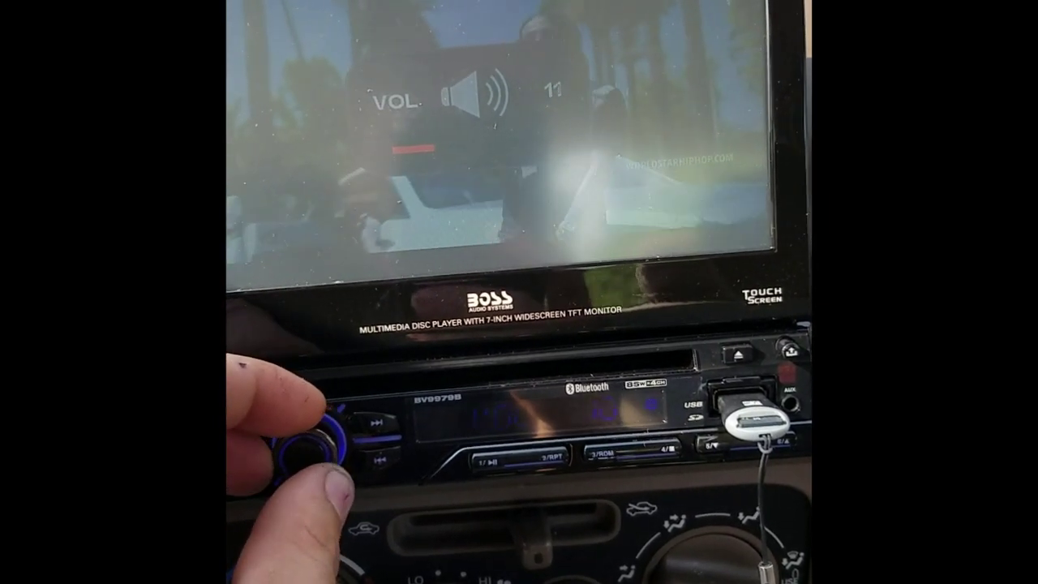
scroll(312, 450, down, 5)
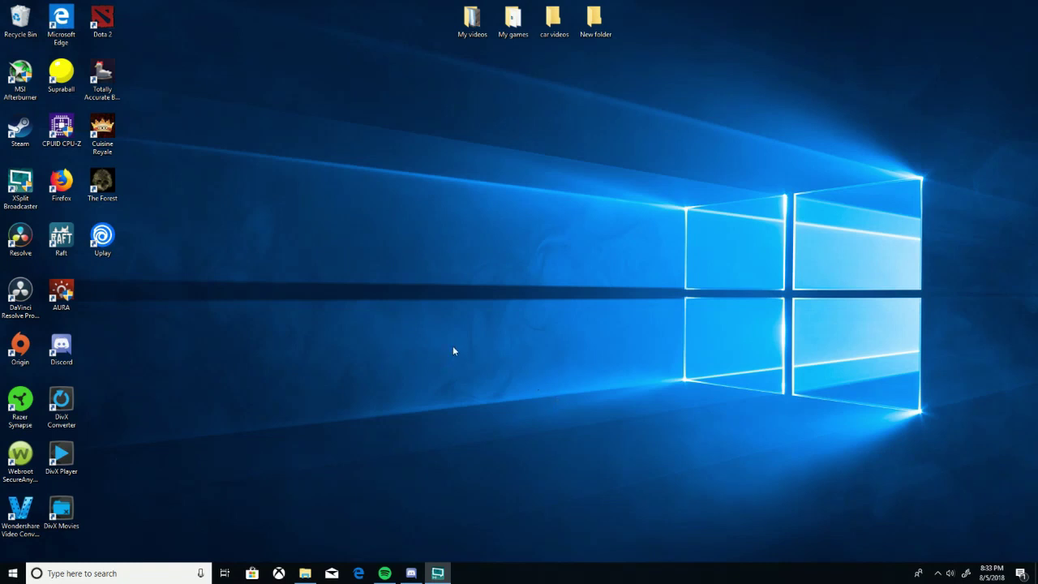
- Launch Firefox and dismiss the default-browser prompt with Not now
double_click(66, 185)
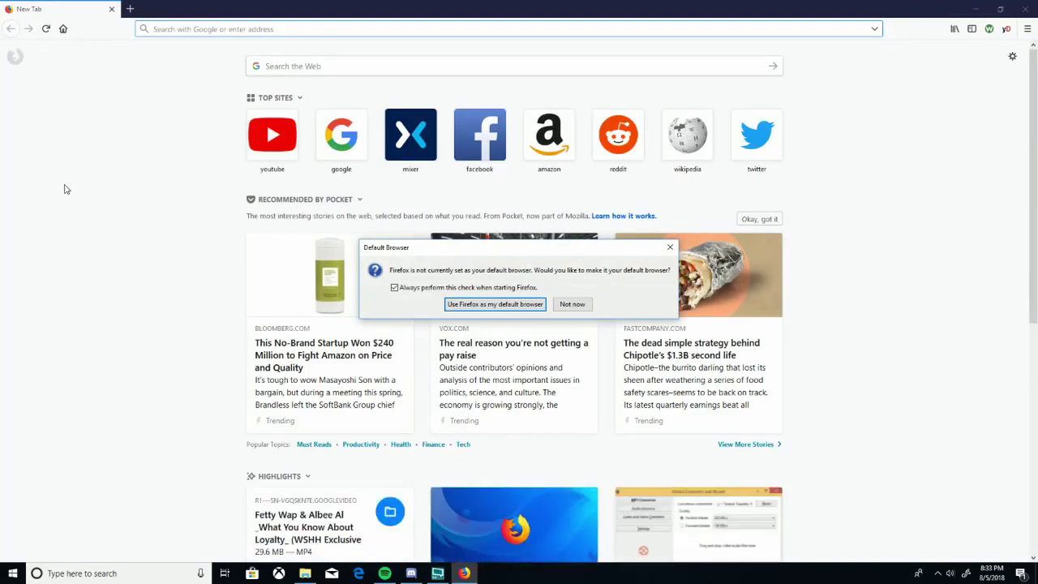
click(578, 306)
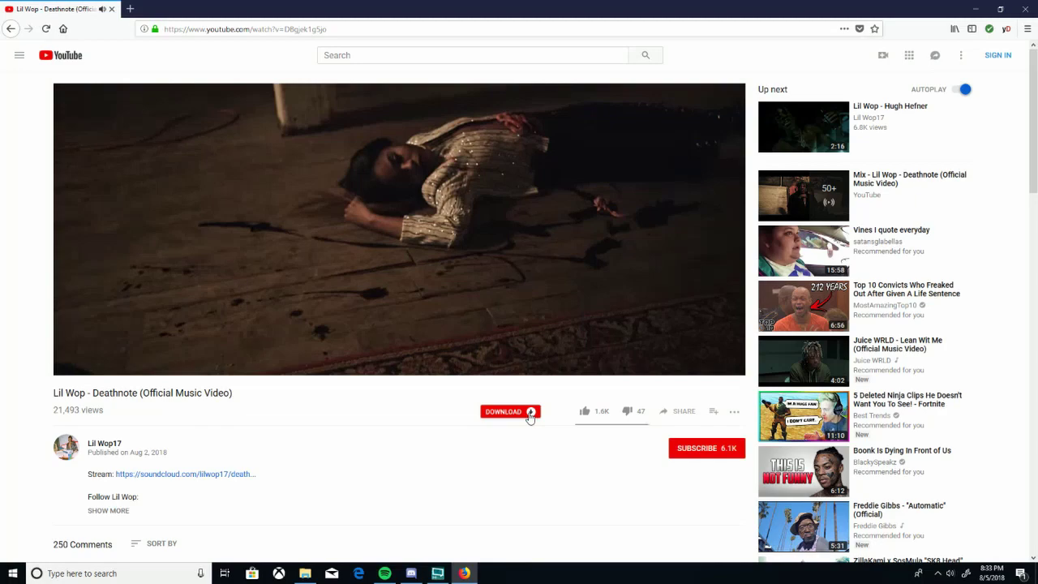
- Download the Deathnote video as MP4 720P into Downloads and confirm it completed at 22.2 MB
click(519, 412)
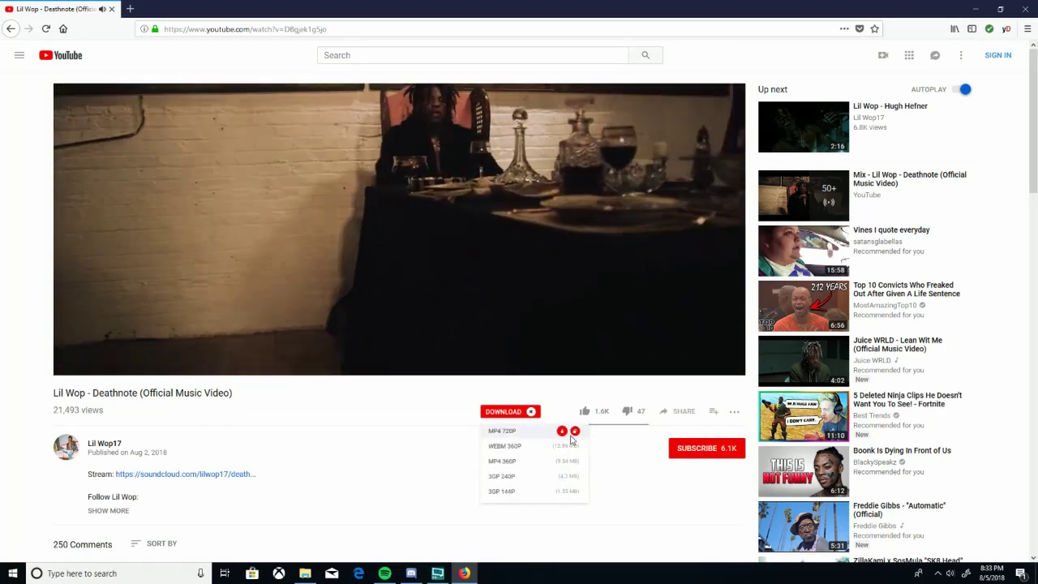
click(562, 431)
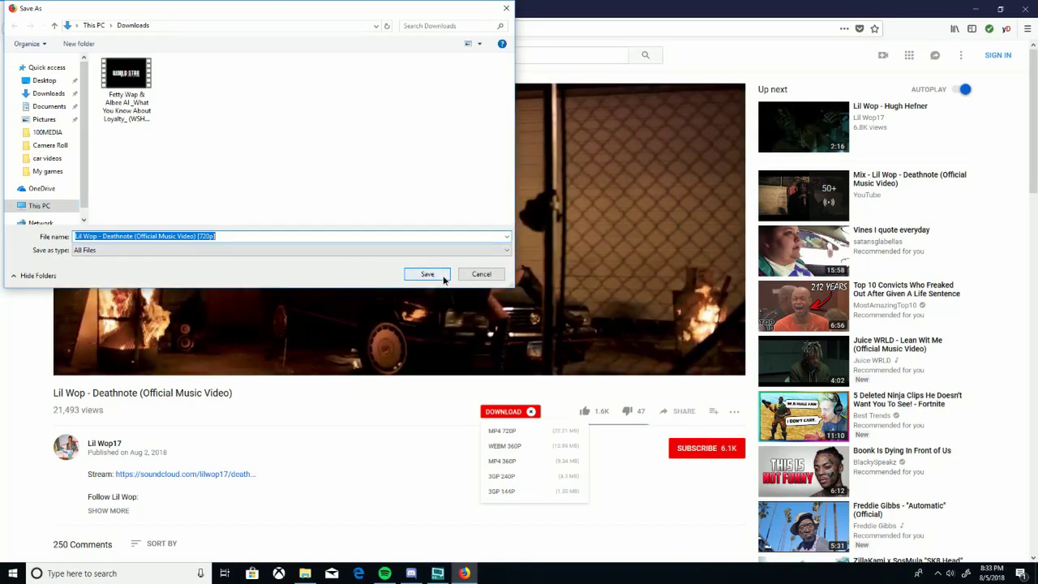
click(427, 274)
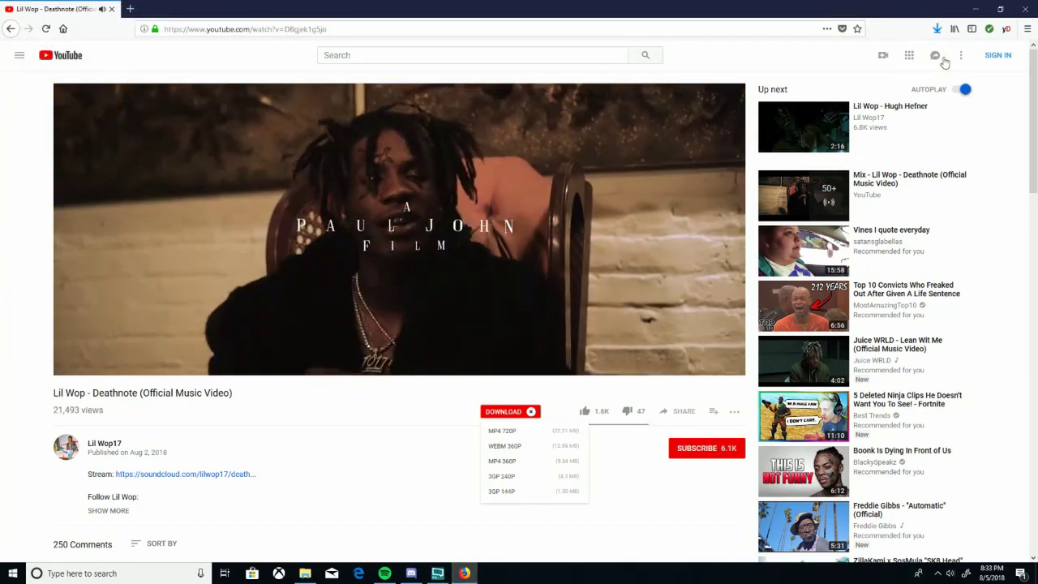
click(937, 31)
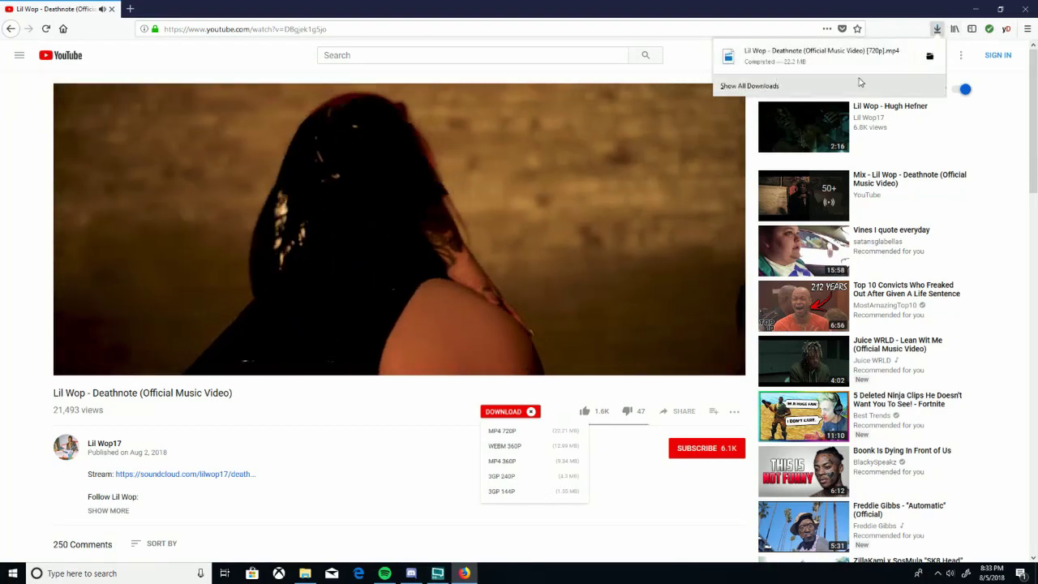
click(1036, 23)
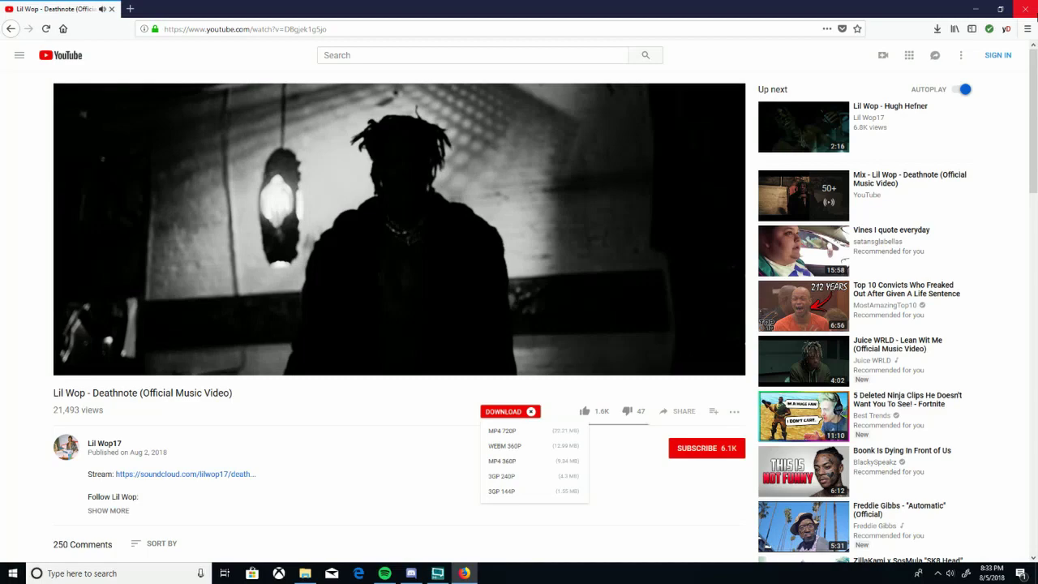
- Close Firefox and launch Wondershare Video Converter Free from its desktop shortcut
click(1025, 10)
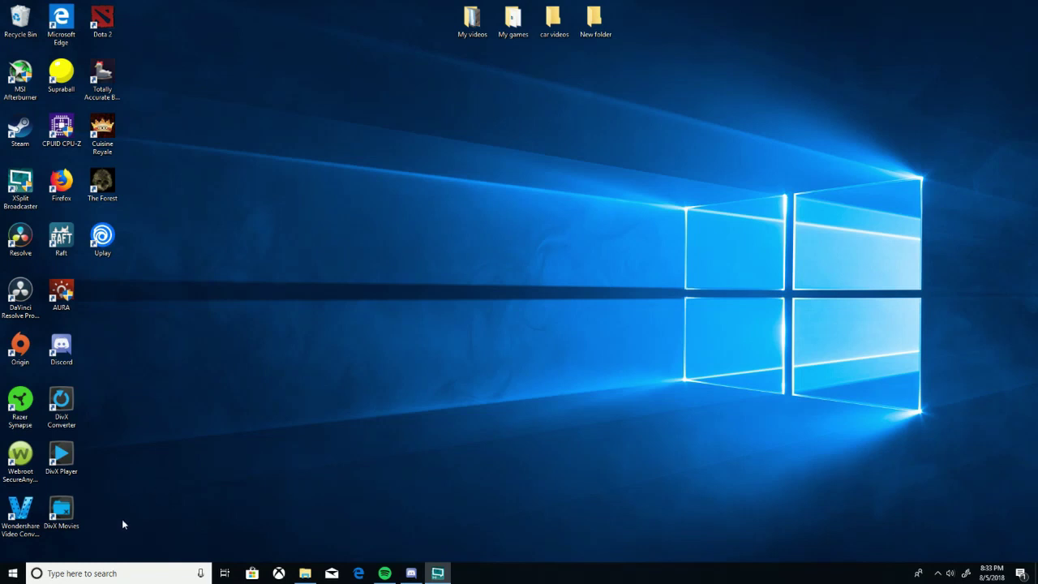
double_click(24, 516)
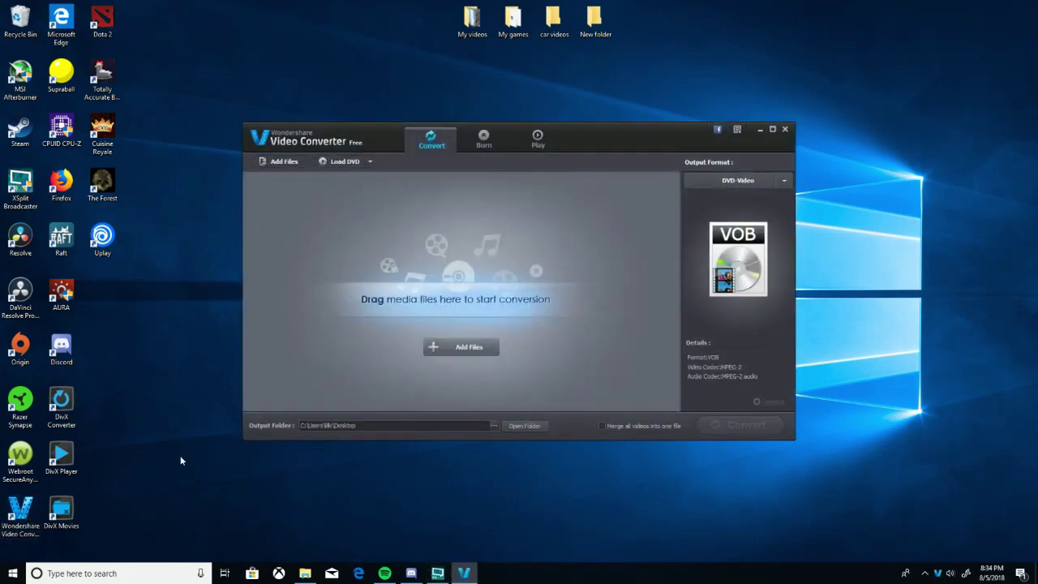
- Add the downloaded Deathnote MP4 (22.2 MB) to the converter's Convert list
click(462, 355)
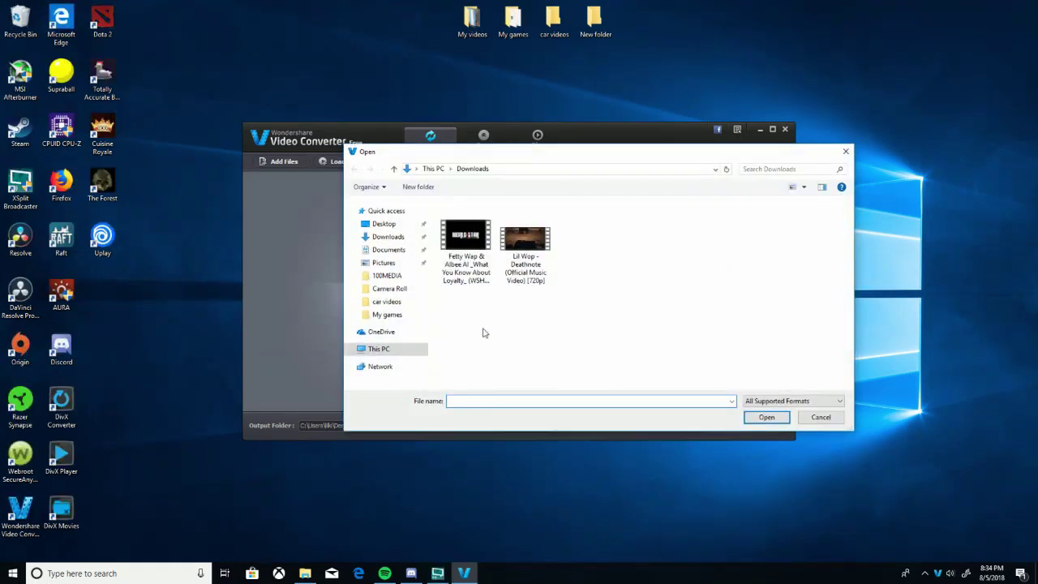
double_click(534, 249)
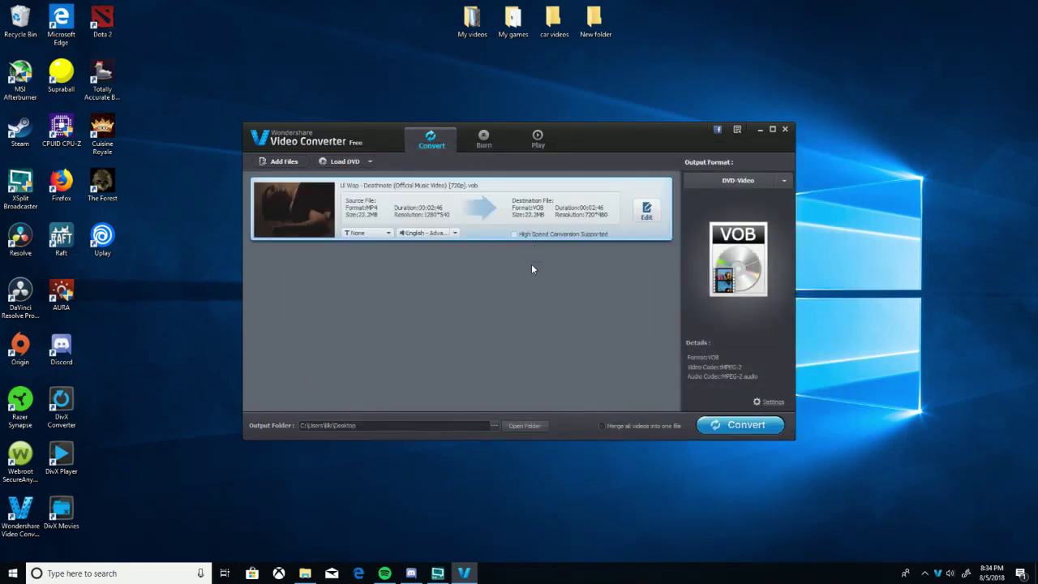
click(772, 188)
- Choose DVD-Video from the Format tab as the output format, giving a VOB with MPEG-2 video and audio
click(647, 201)
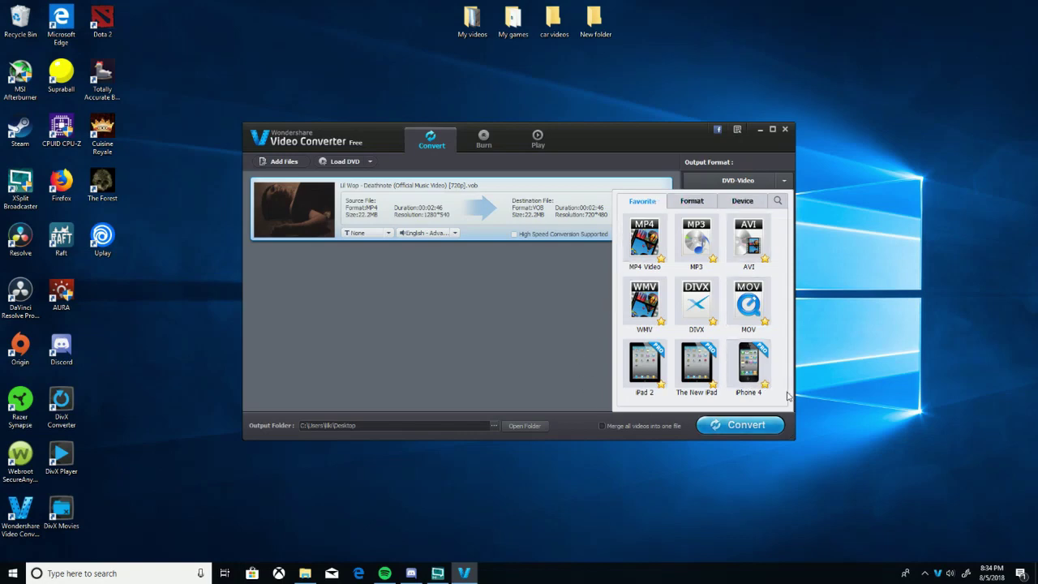
click(688, 201)
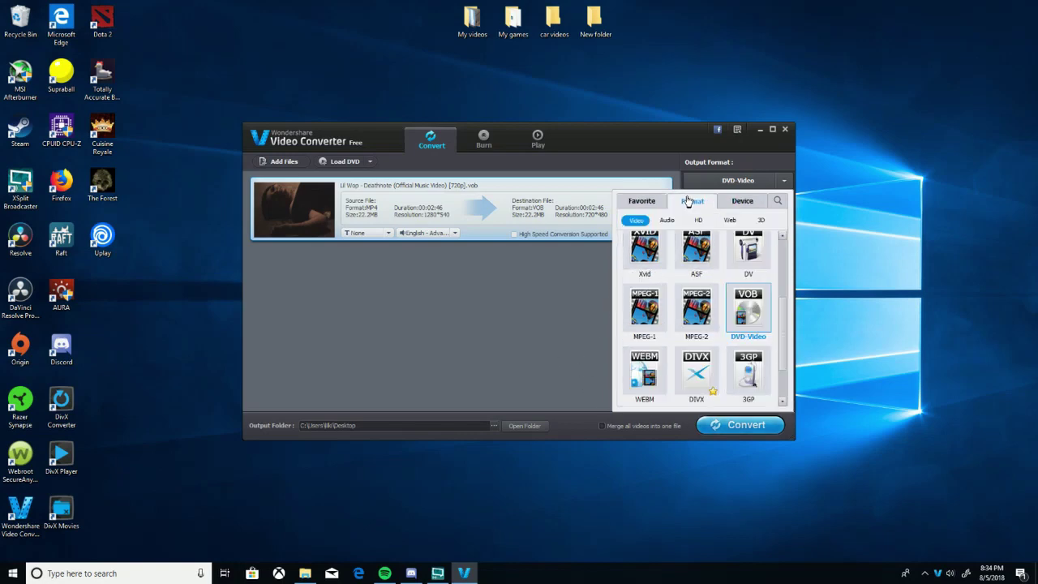
click(755, 317)
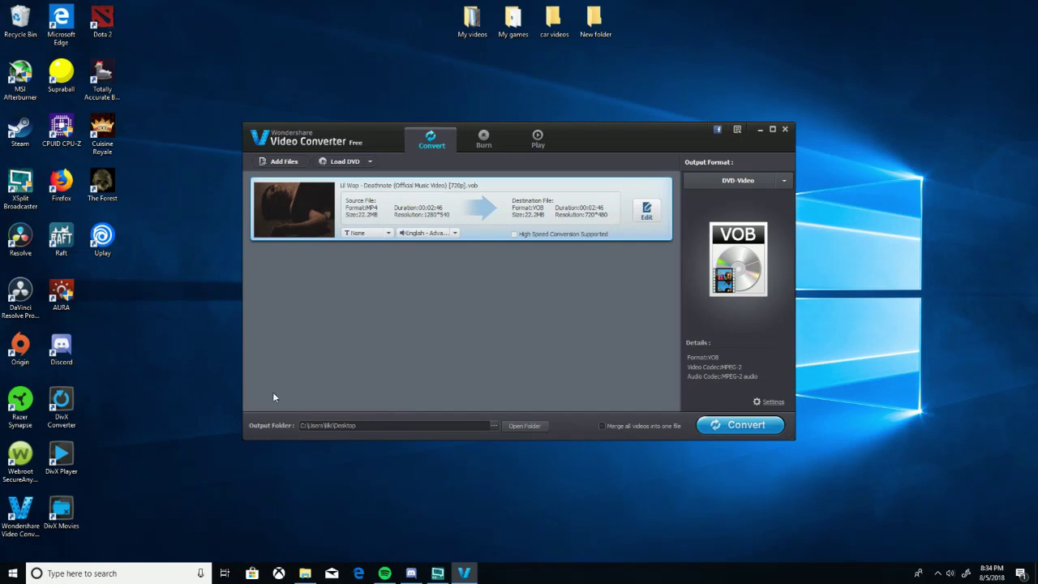
click(494, 425)
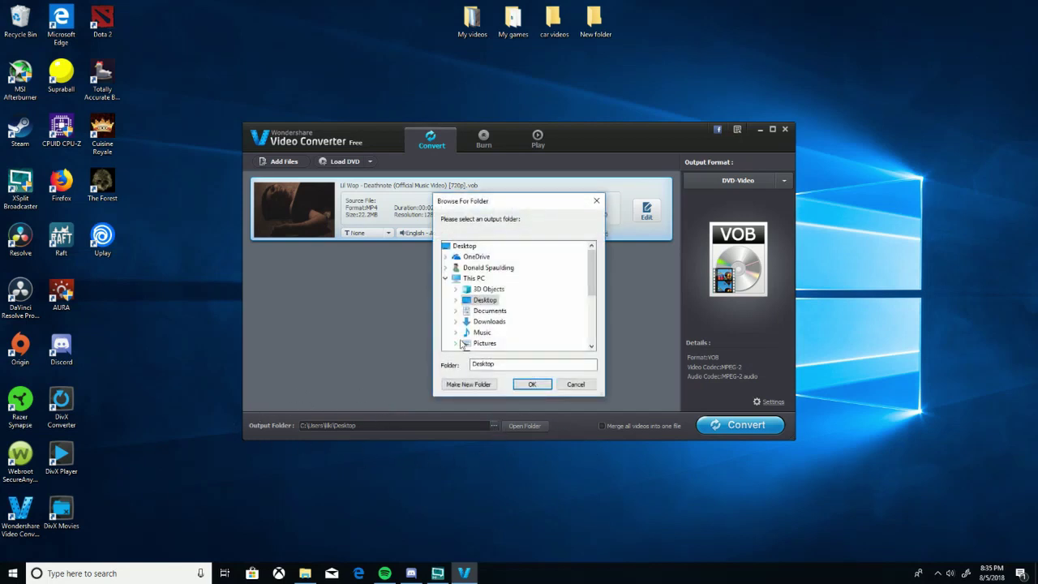
scroll(498, 311, down, 3)
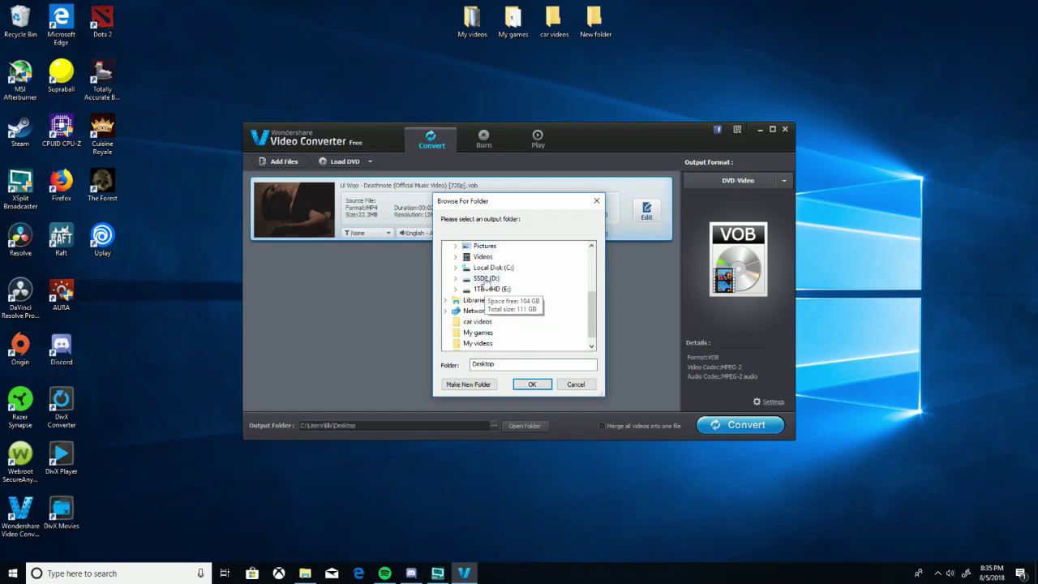
scroll(499, 288, up, 2)
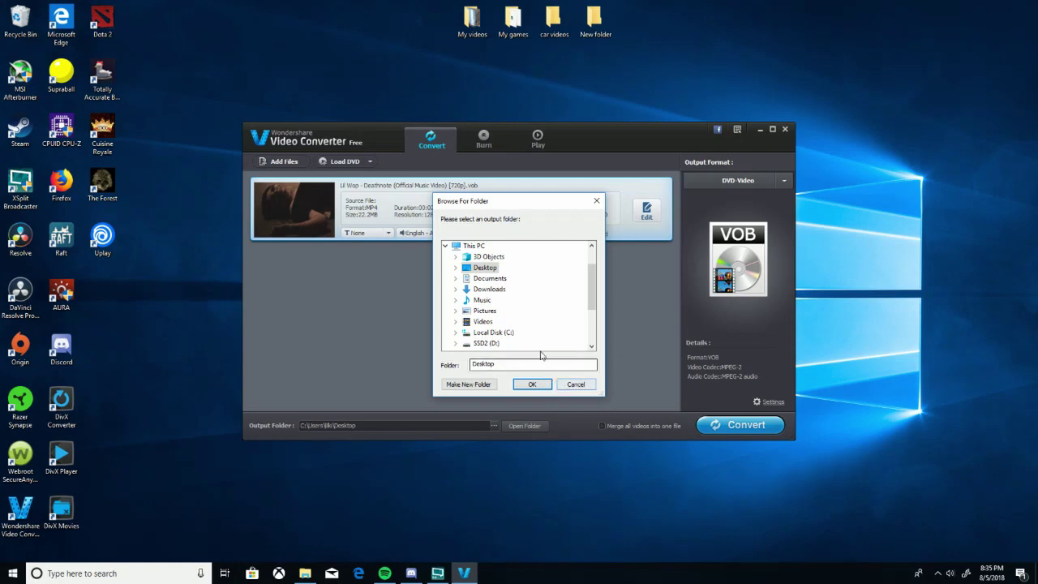
scroll(525, 344, up, 1)
scroll(503, 301, down, 1)
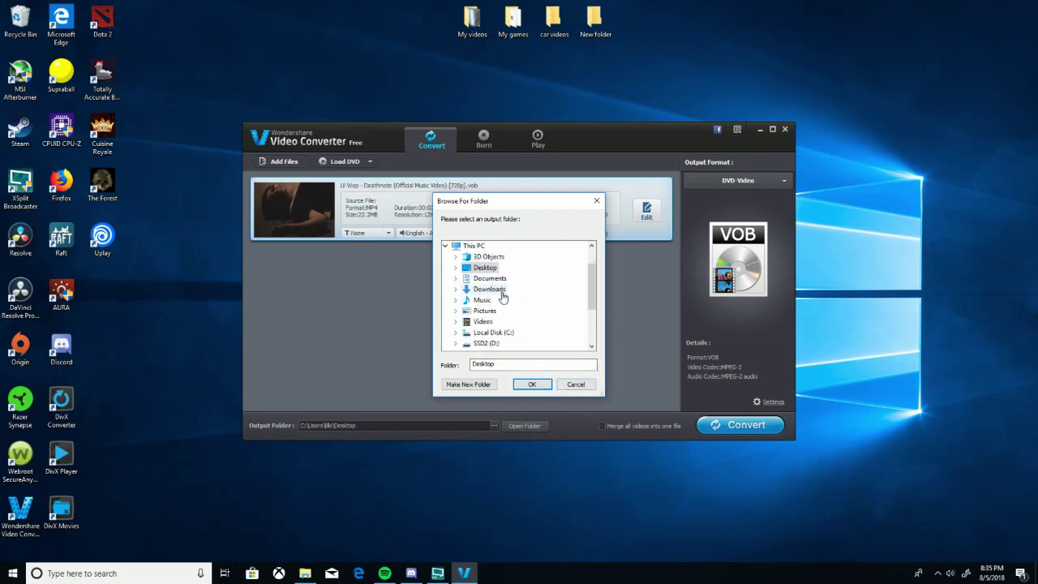
double_click(490, 268)
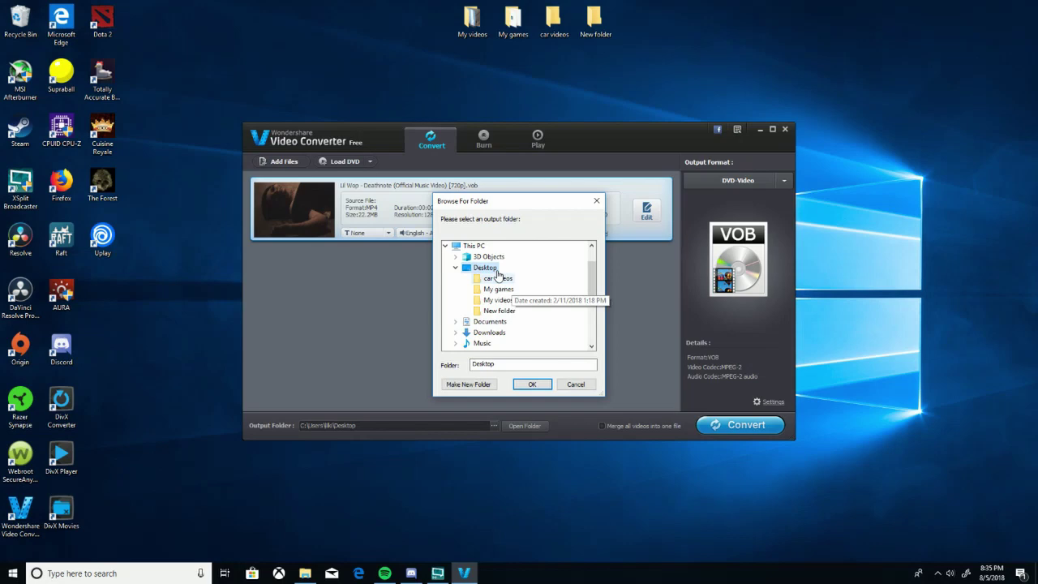
click(532, 385)
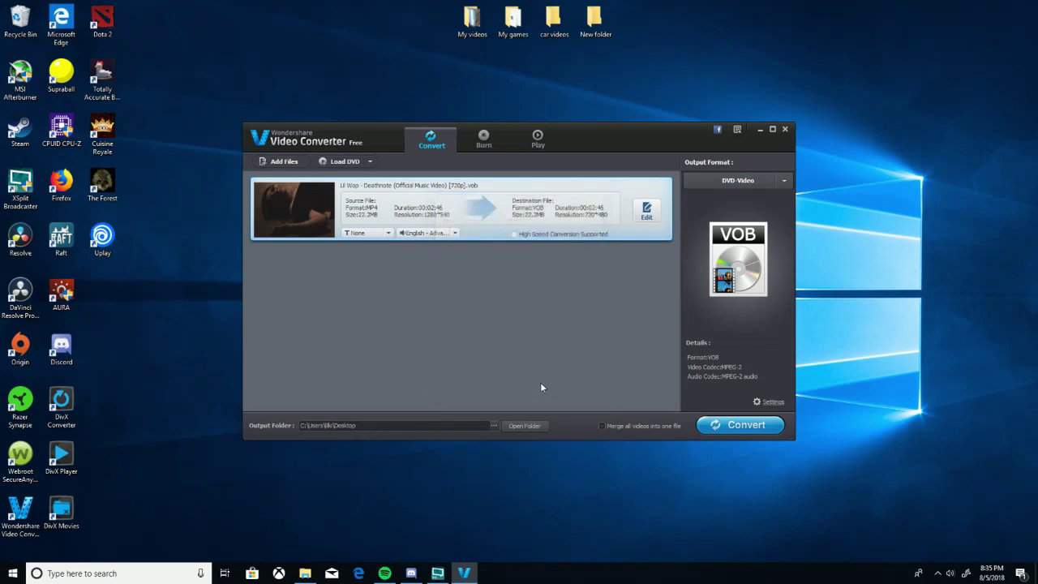
- Convert the Deathnote video to a VOB on the Desktop, then exit the converter
click(758, 427)
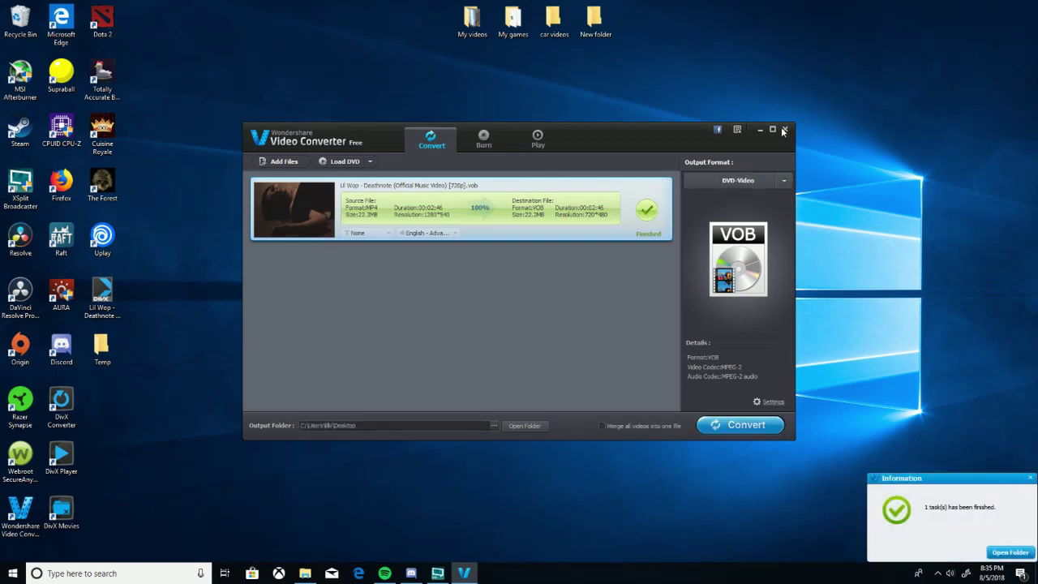
click(785, 129)
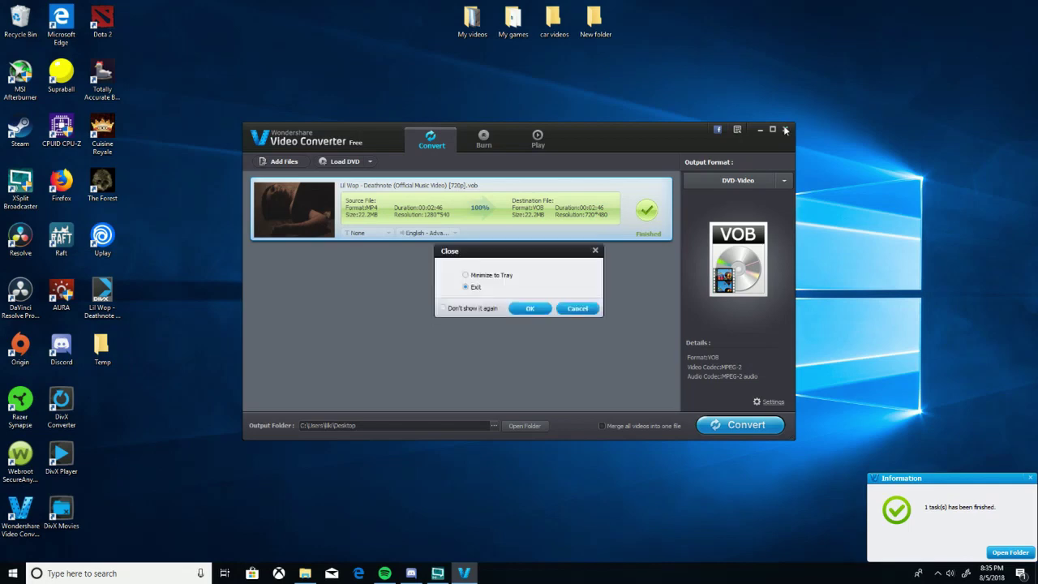
click(541, 310)
- Move the converted Deathnote VOB to the desktop centre and check its 83.7 MB size in Properties
drag(91, 287, 484, 312)
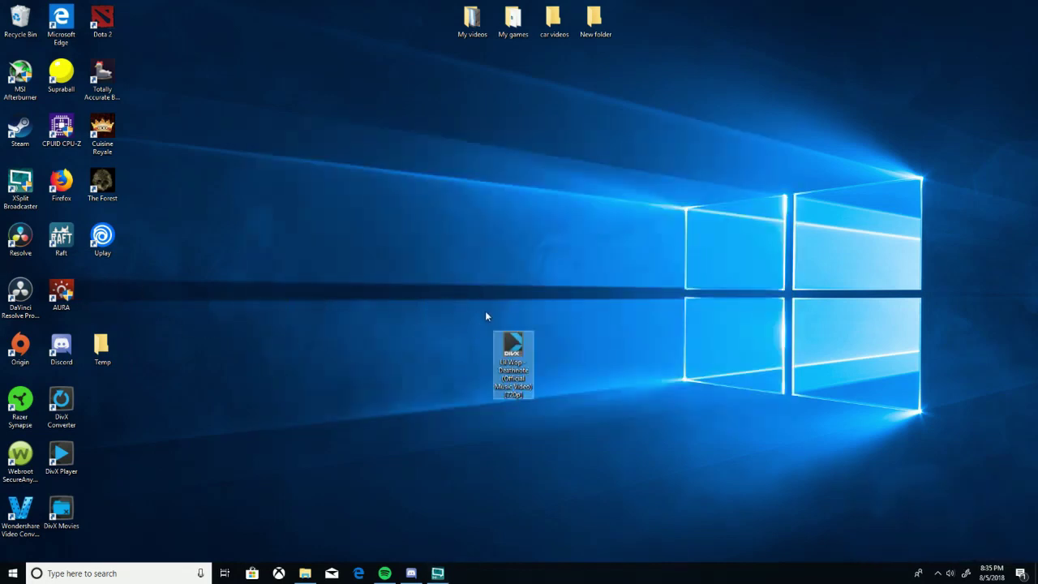
right_click(513, 378)
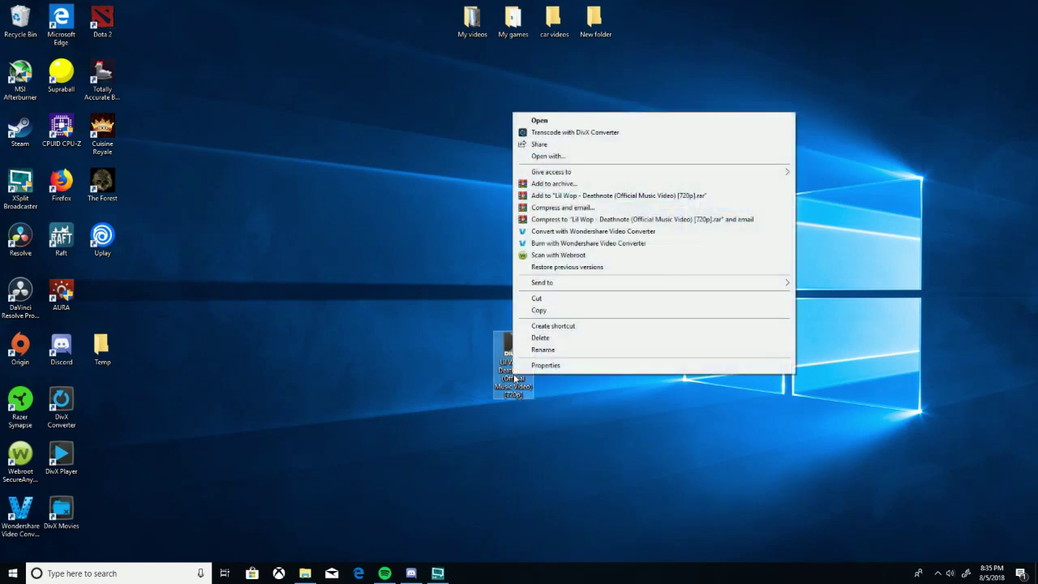
click(583, 366)
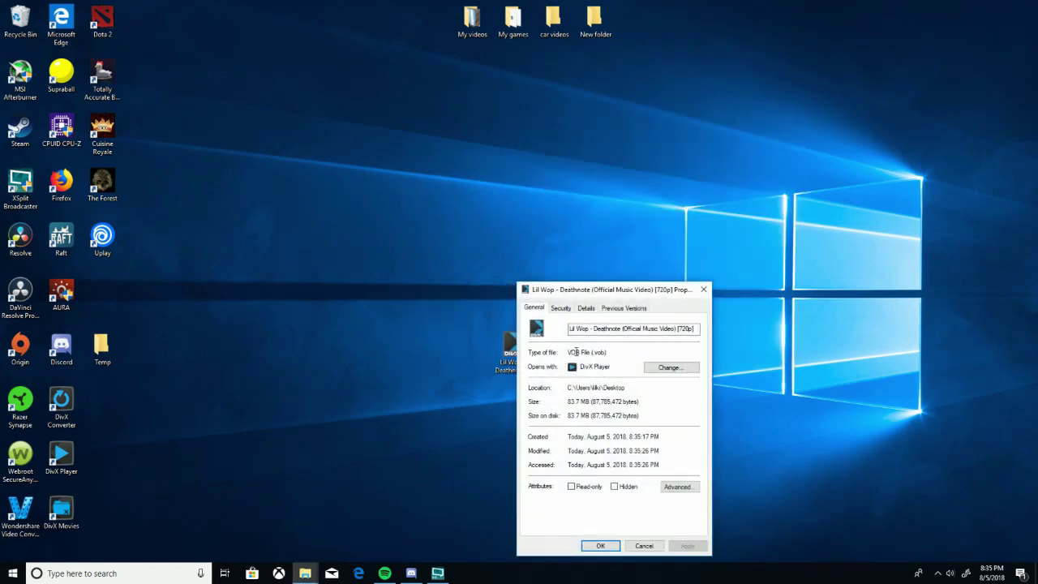
click(703, 290)
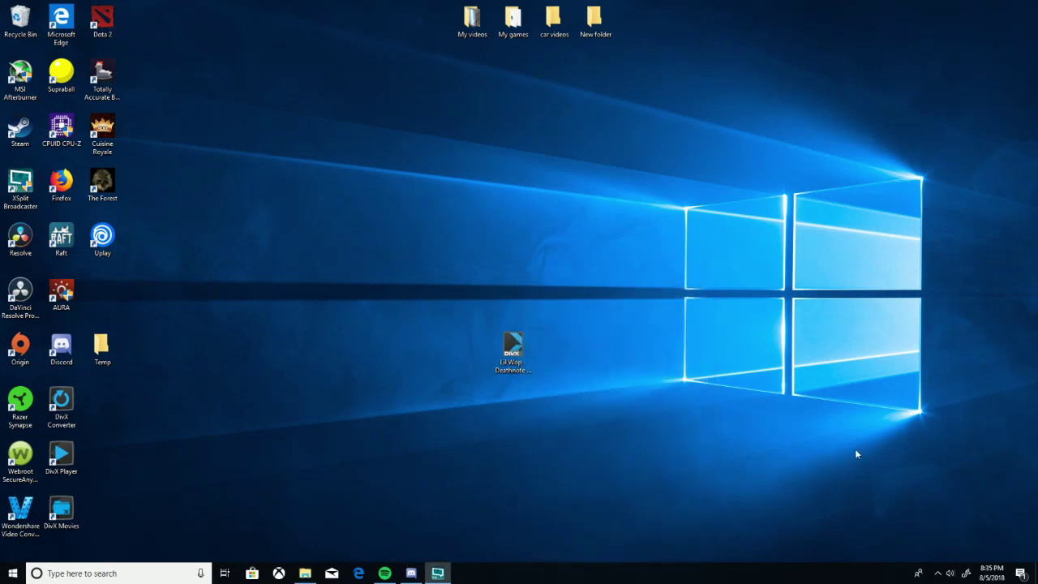